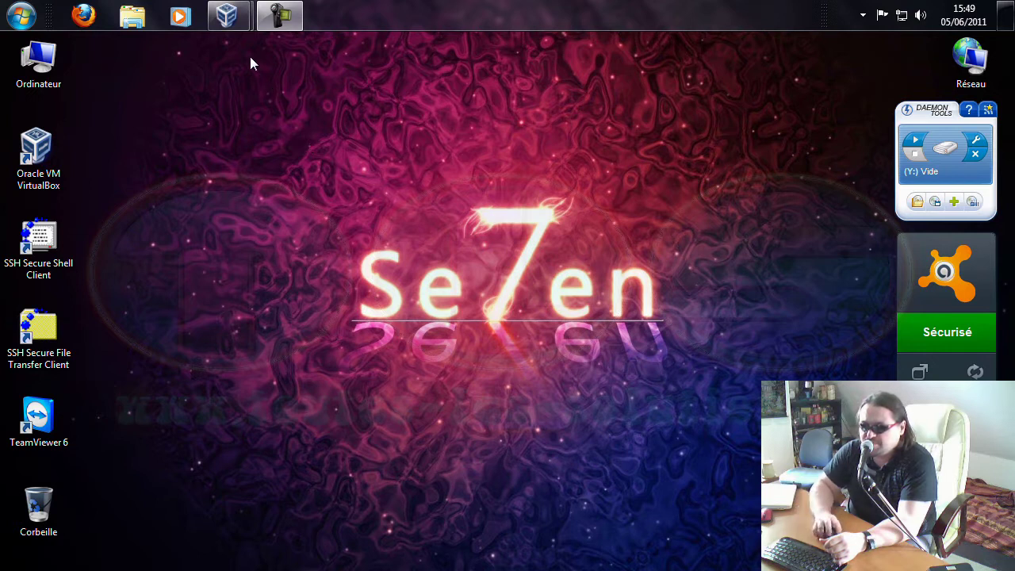
Switch to the Windows 7 64 Bits virtual machine and start the Ad-Aware installer from its desktop in Français.
mouse_move(227, 18)
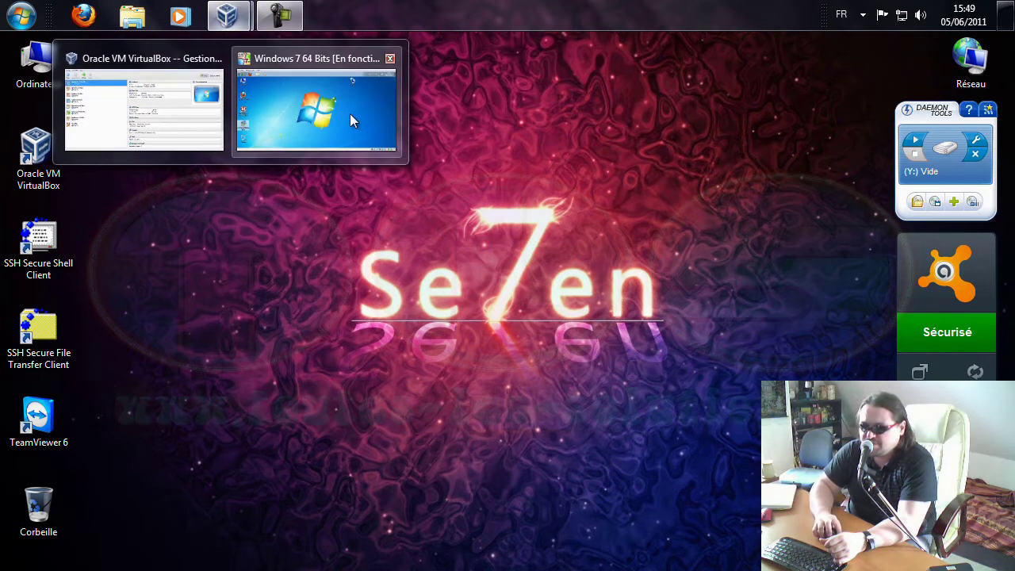
click(350, 114)
click(24, 58)
click(37, 76)
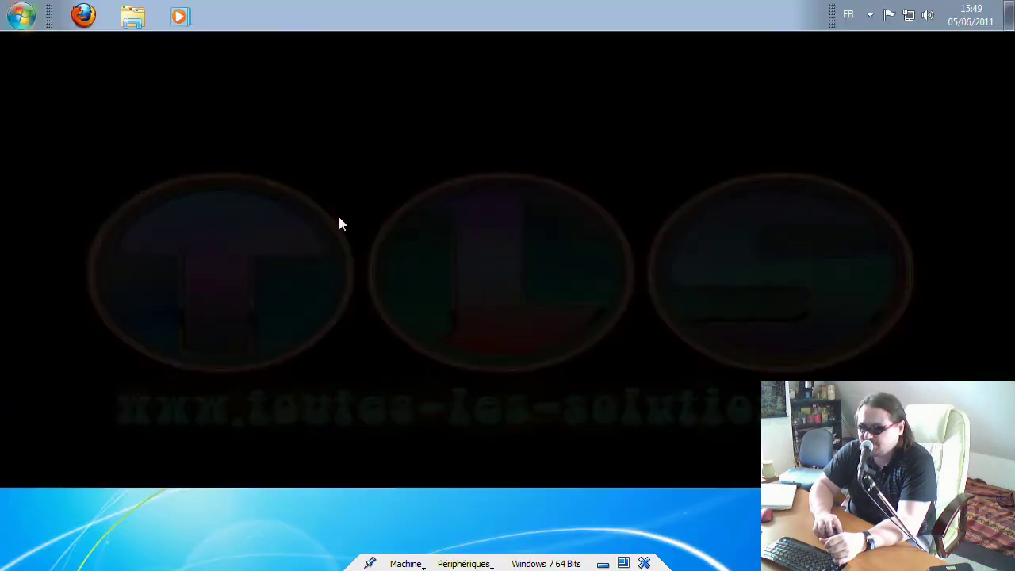
drag(41, 429, 32, 533)
double_click(40, 329)
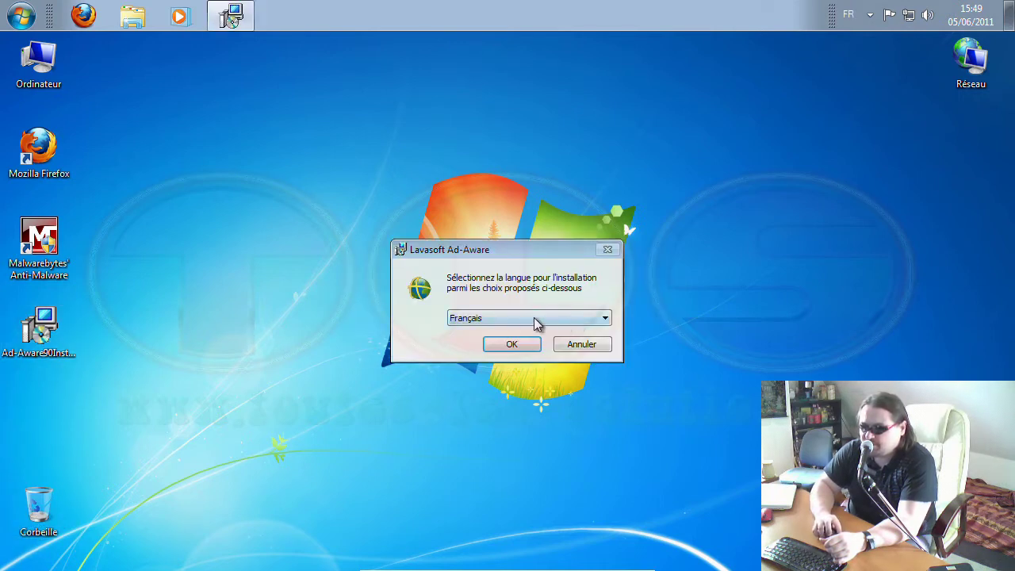
click(501, 349)
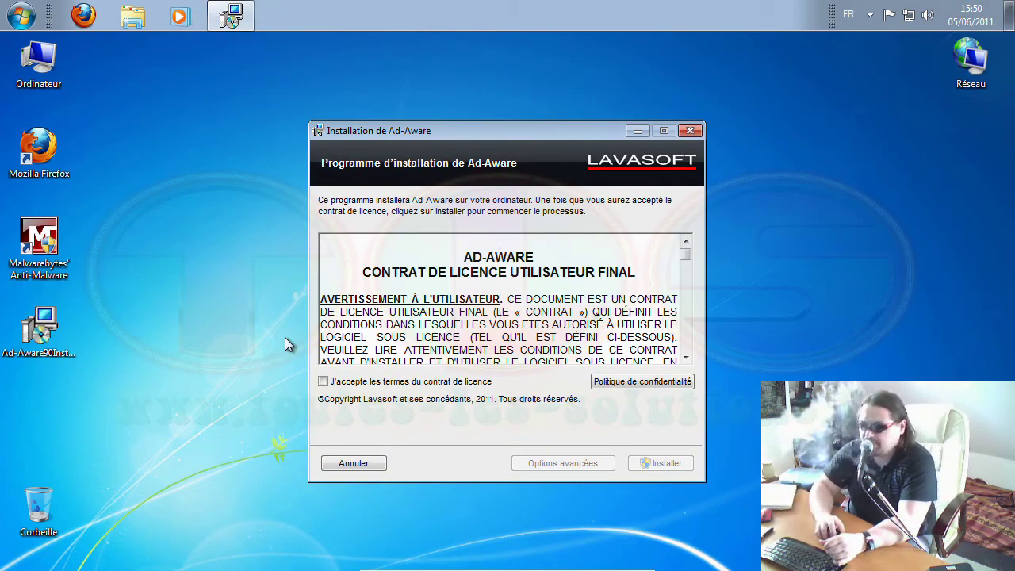
Accept the licence agreement, authorise the Ad-Aware installation, and dismiss the licence management dialog without entering a serial number.
click(324, 382)
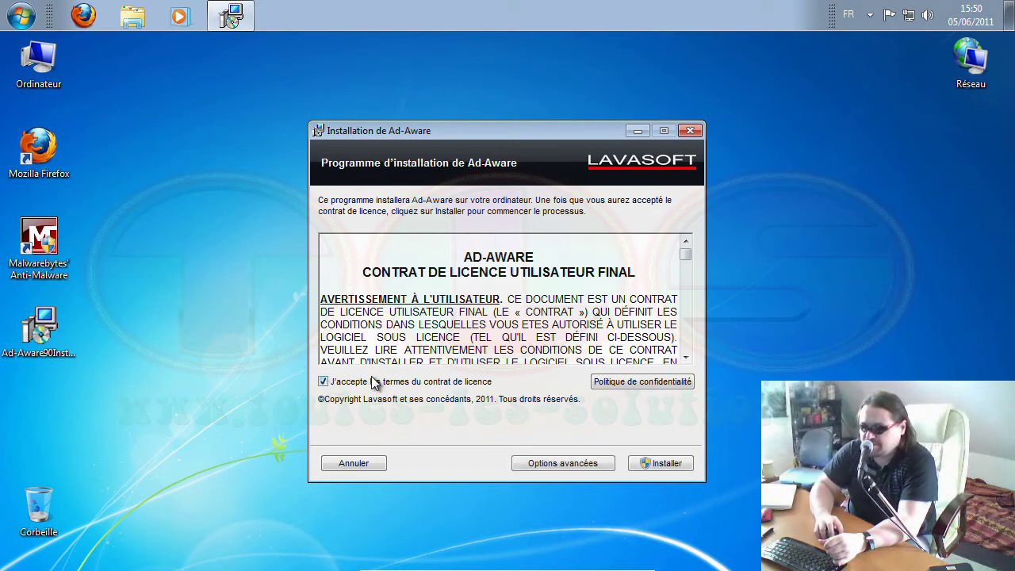
click(656, 467)
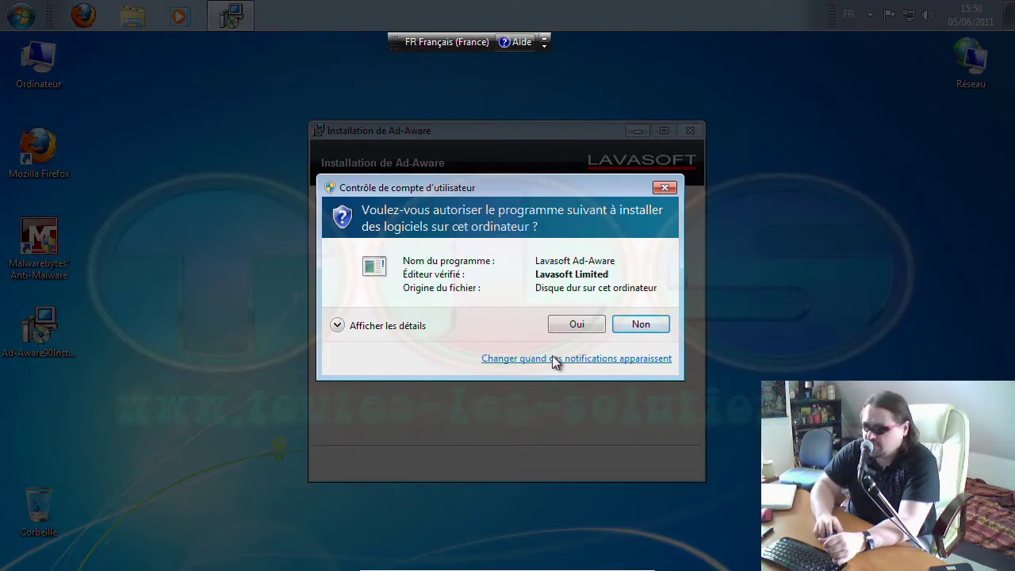
click(577, 325)
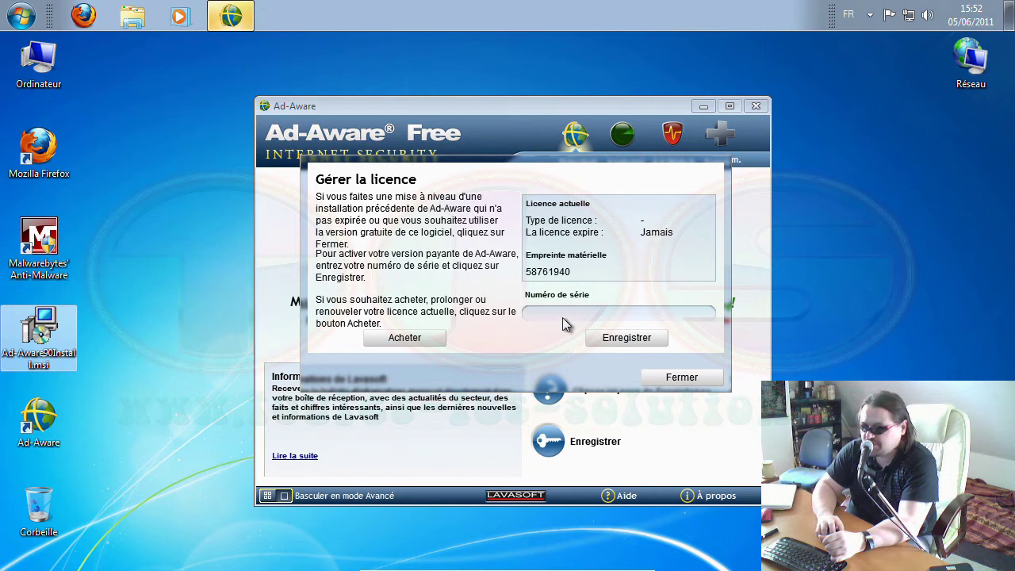
click(680, 378)
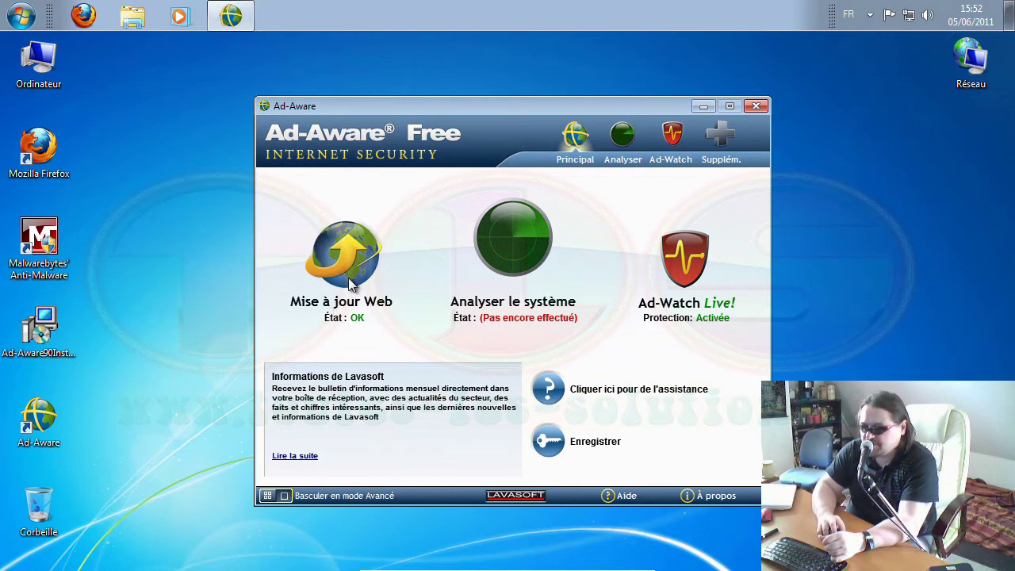
Run a system scan and decline the invitation to join Lavasoft ThreatWork Alliance.
click(518, 238)
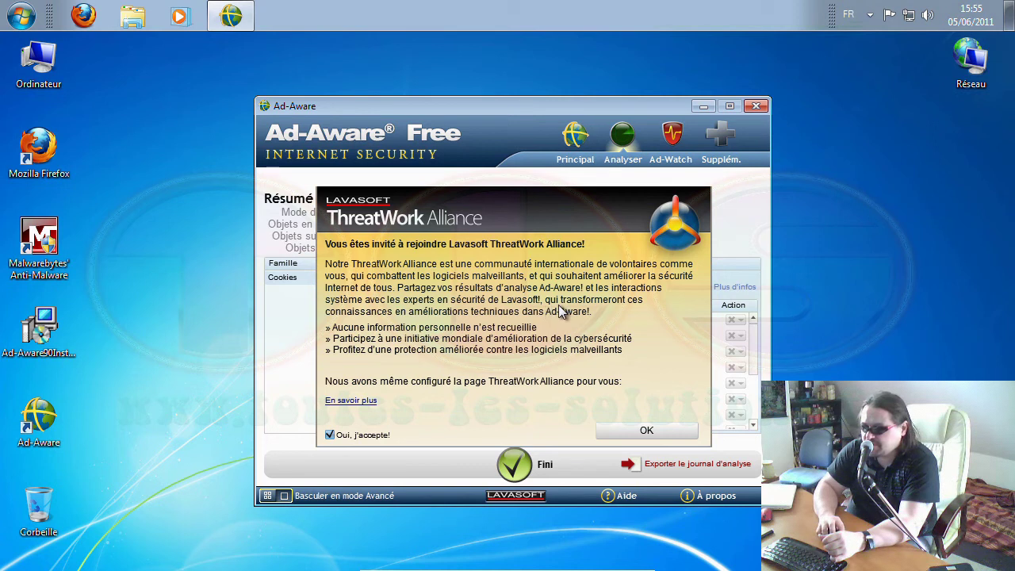
click(331, 435)
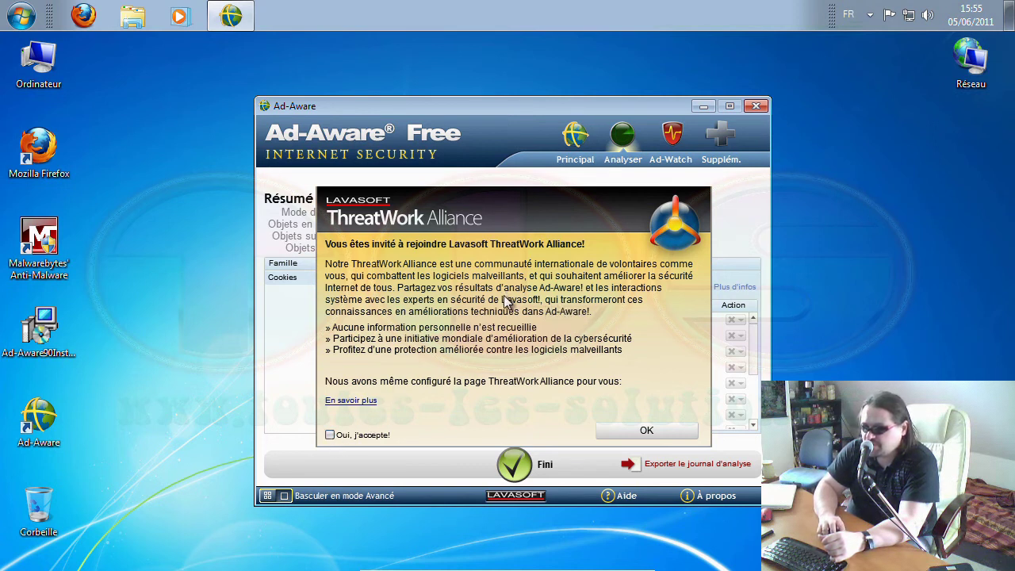
click(650, 431)
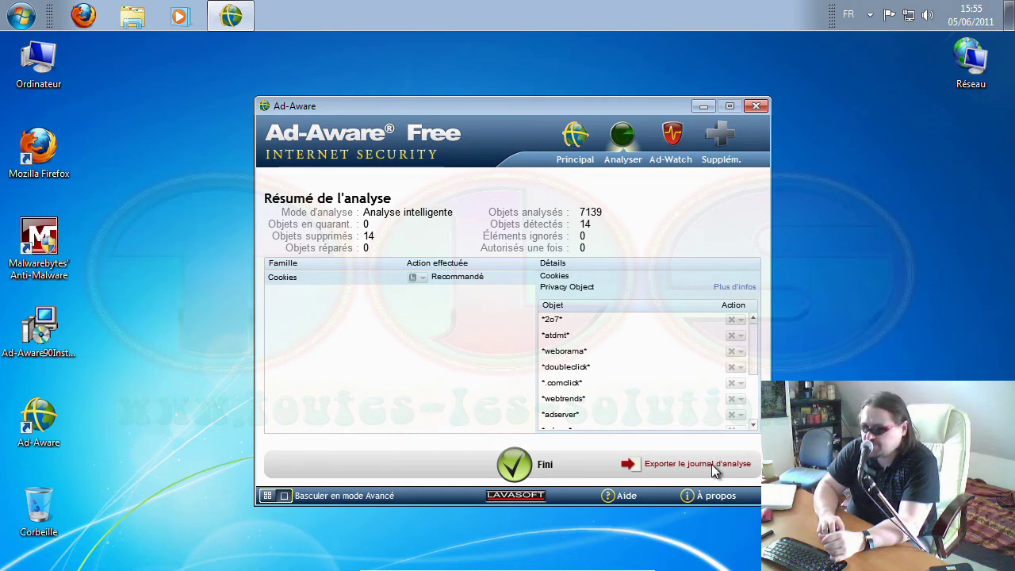
Check the export dialog for the scan log without saving, and view the Ad-Watch Live! protection status.
click(646, 468)
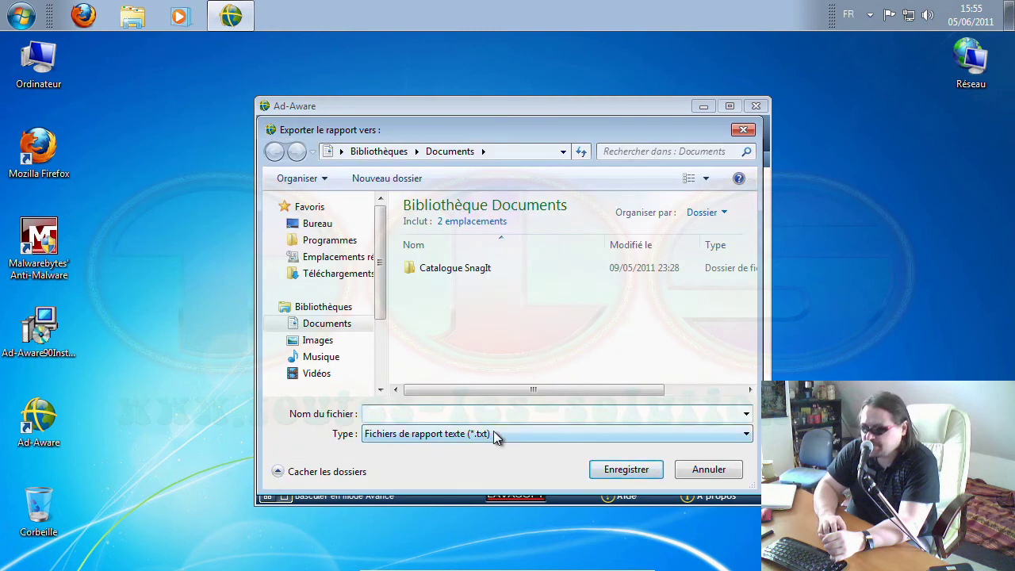
click(709, 470)
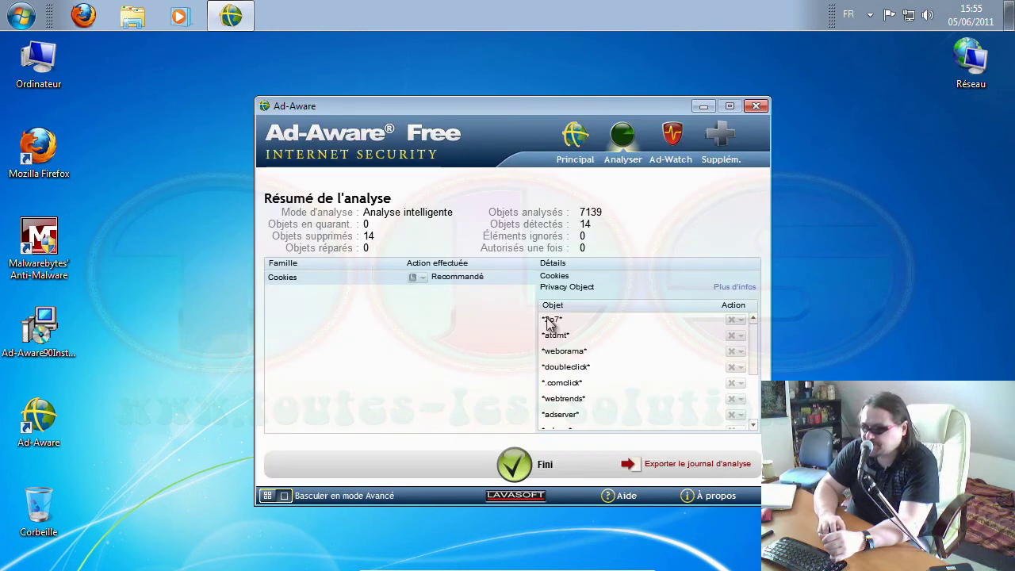
click(670, 137)
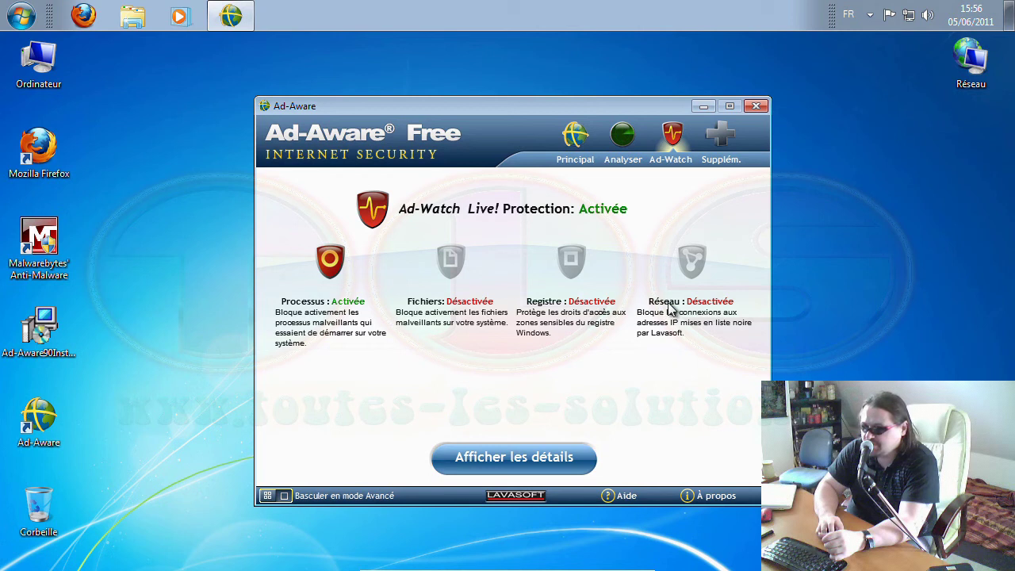
Clean the web browsing traces with TrackSweep.
click(721, 140)
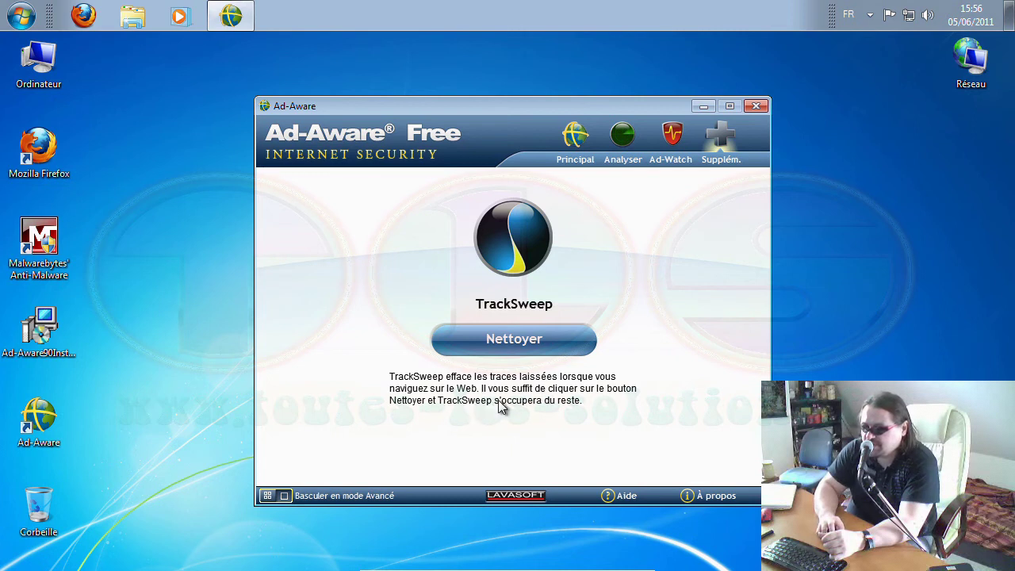
click(523, 339)
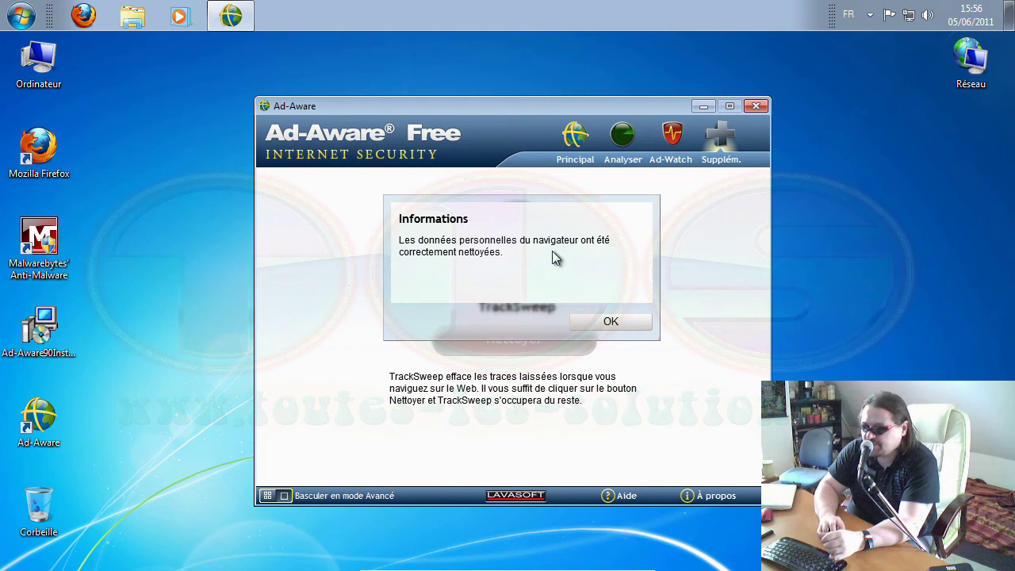
click(606, 323)
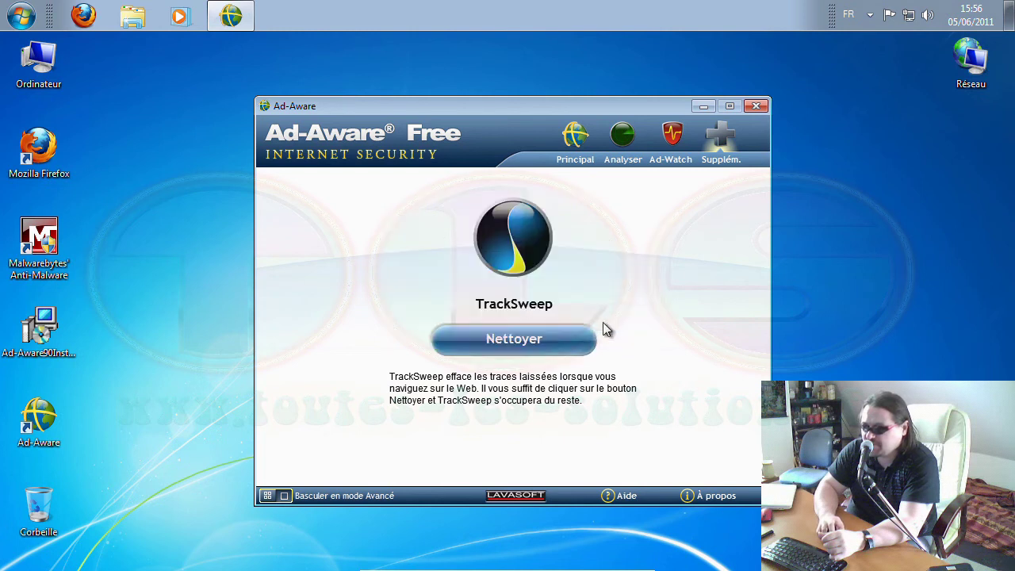
Switch the main page to advanced mode and view the scan statistics.
click(576, 141)
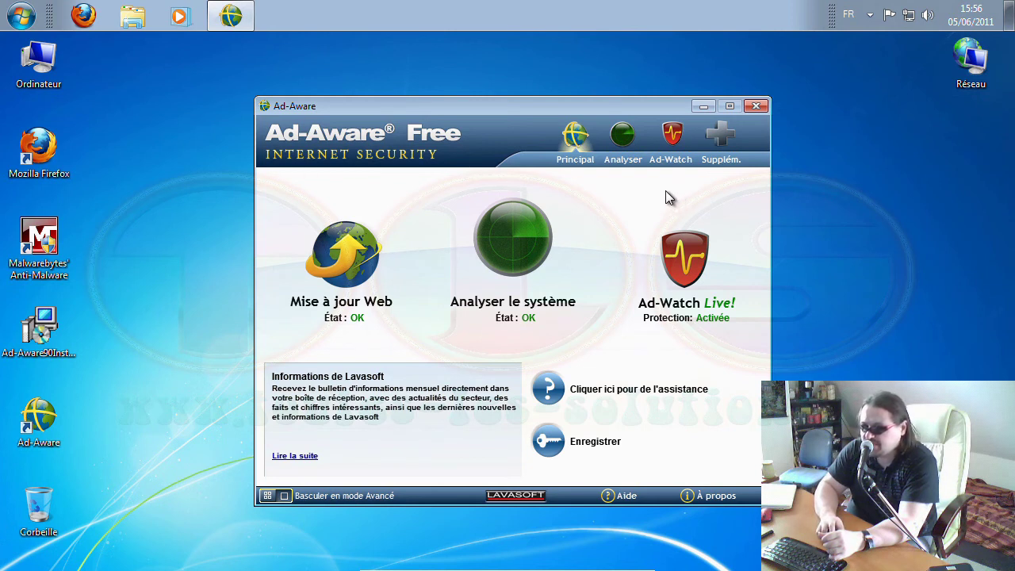
click(284, 496)
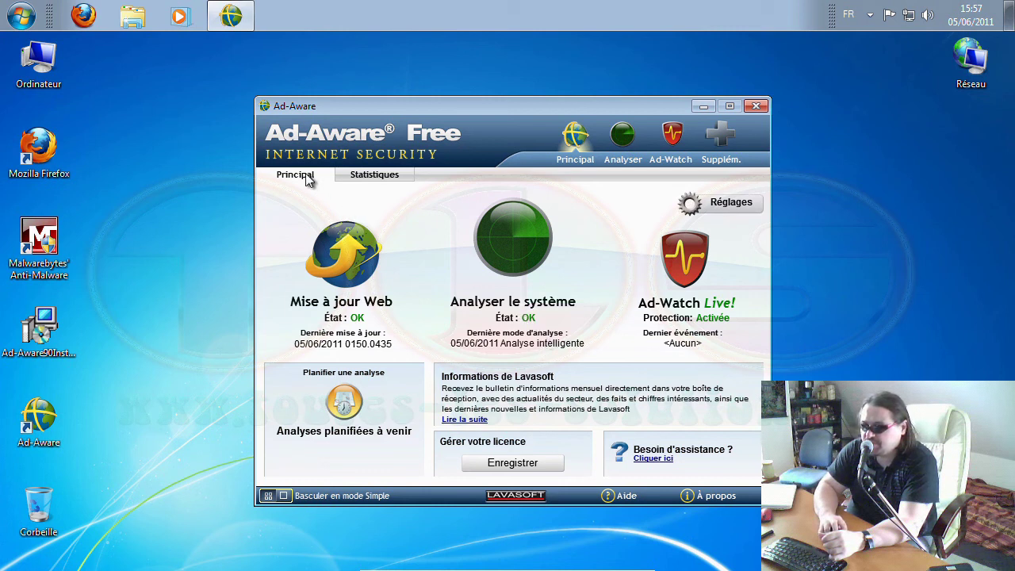
click(370, 181)
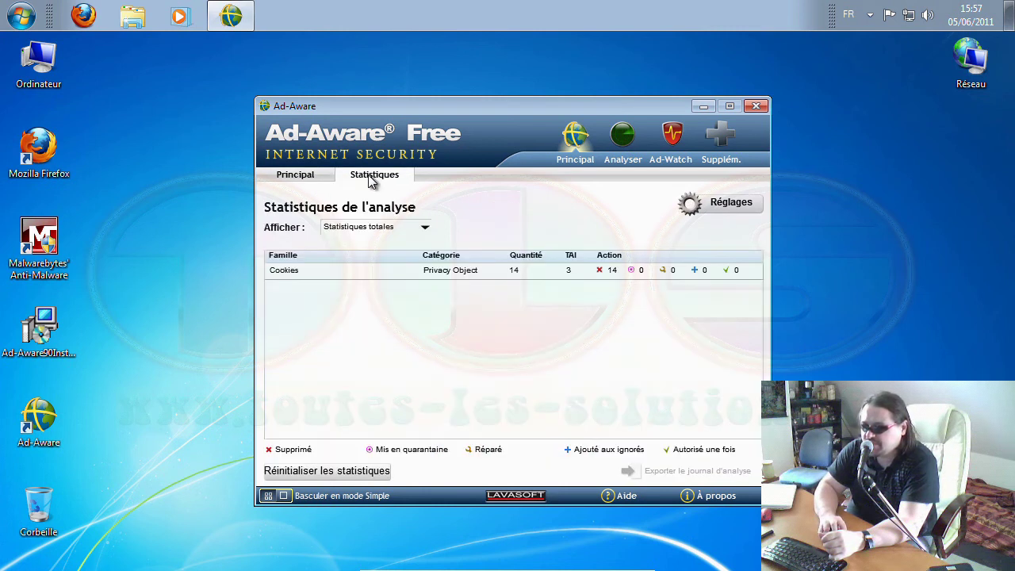
click(308, 177)
Examine the scan modes, the scan scheduler, the quarantine and the list of ignored items.
click(624, 136)
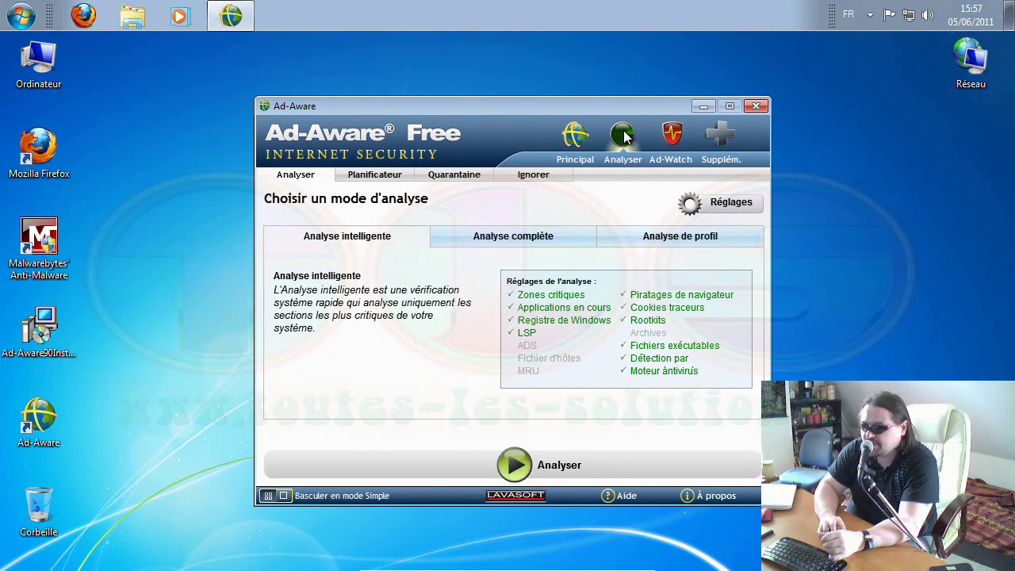
click(366, 182)
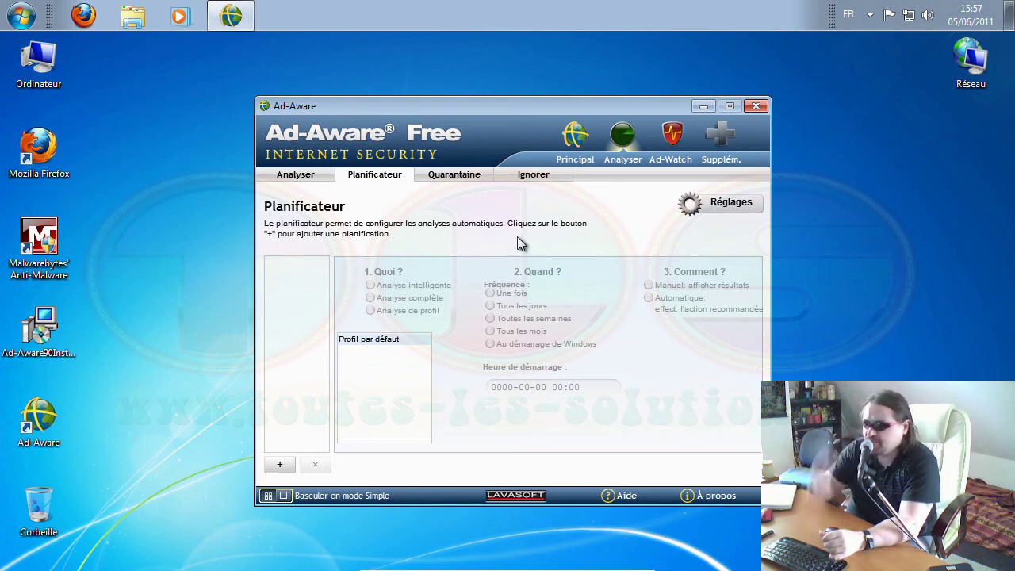
click(451, 178)
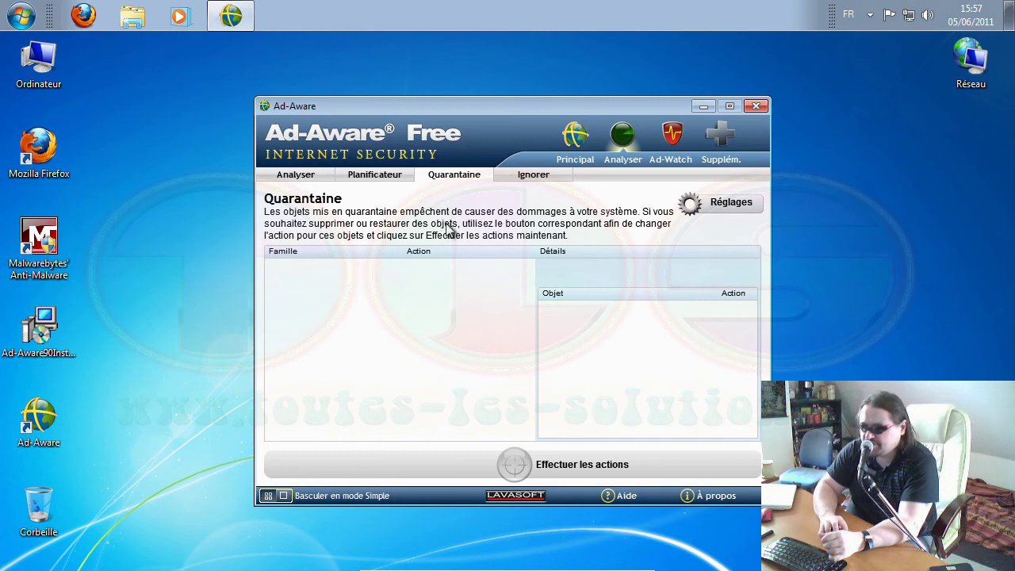
click(533, 177)
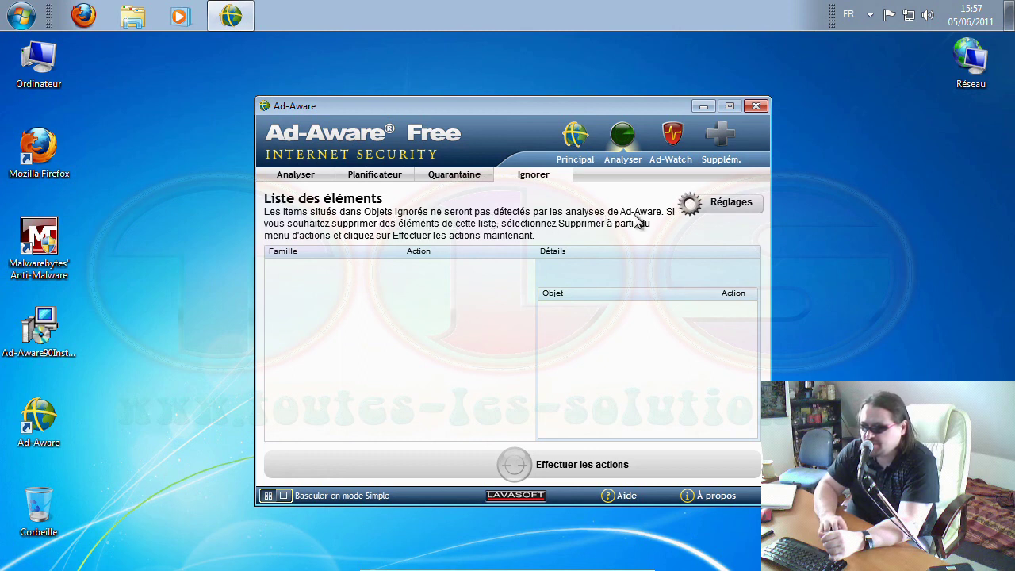
click(624, 138)
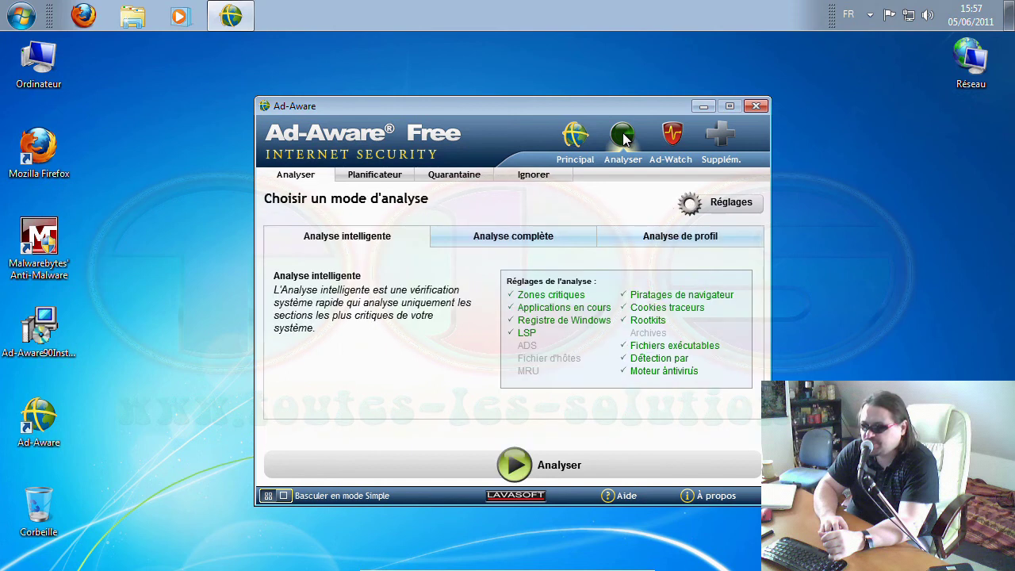
Examine the advanced Ad-Watch Live! overview and its process, registry and network rules.
click(673, 135)
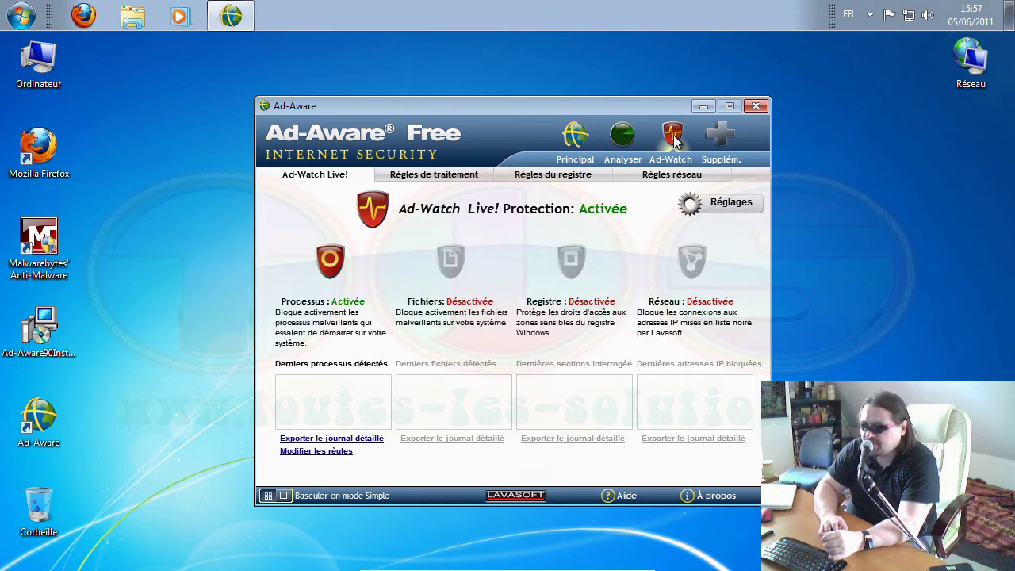
click(440, 180)
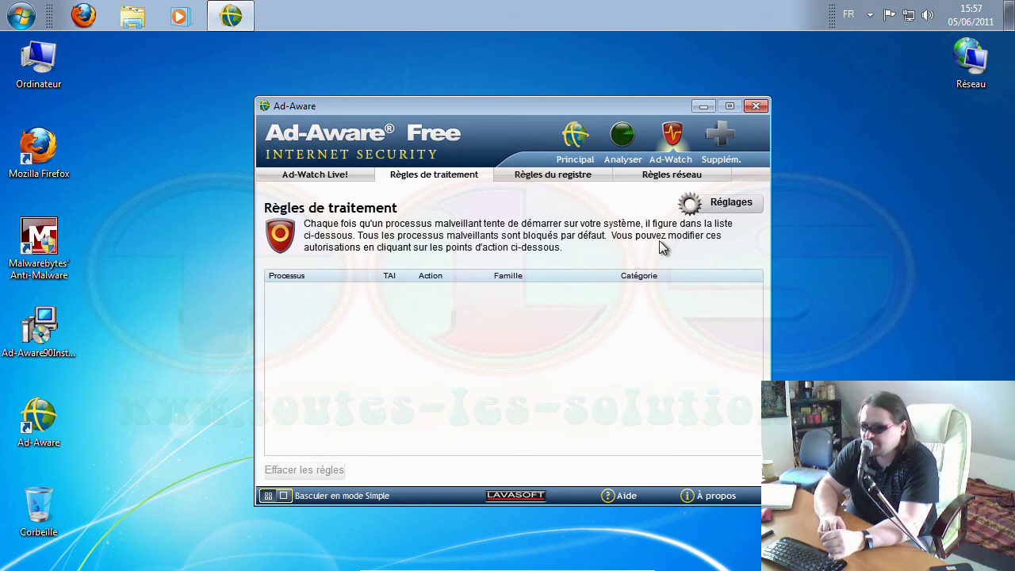
click(547, 176)
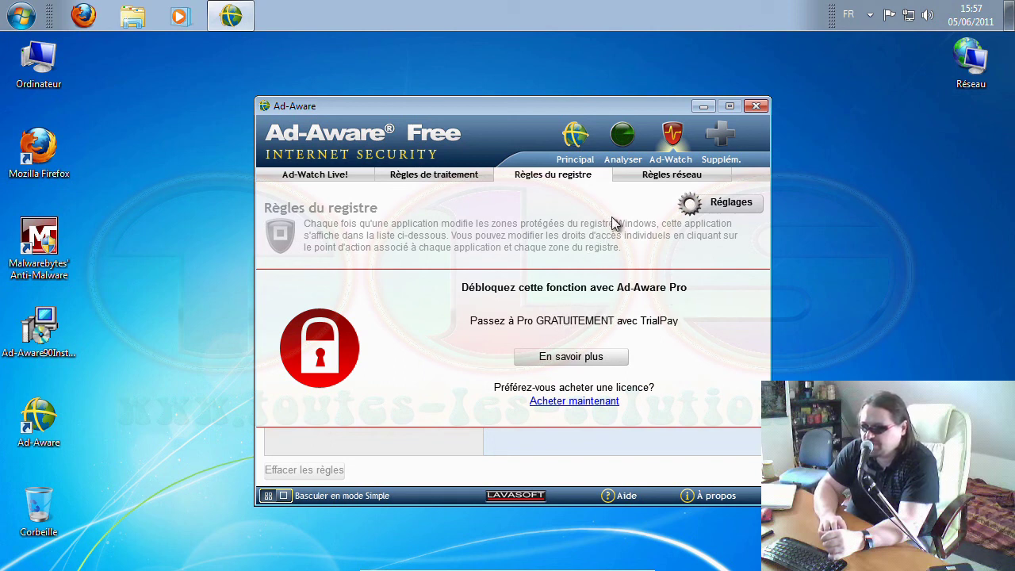
click(664, 179)
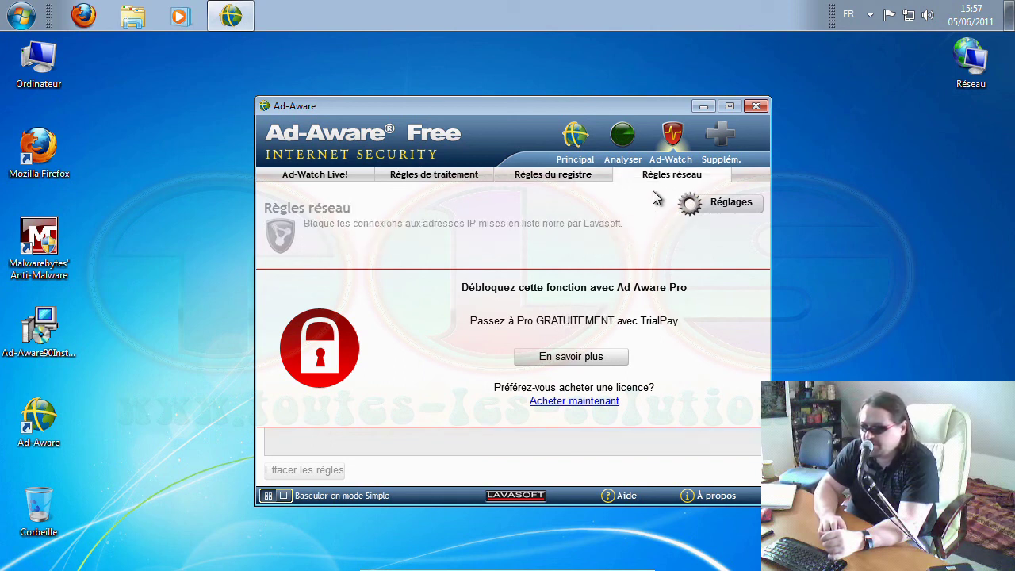
Return to the main Ad-Aware page and close the program.
click(578, 138)
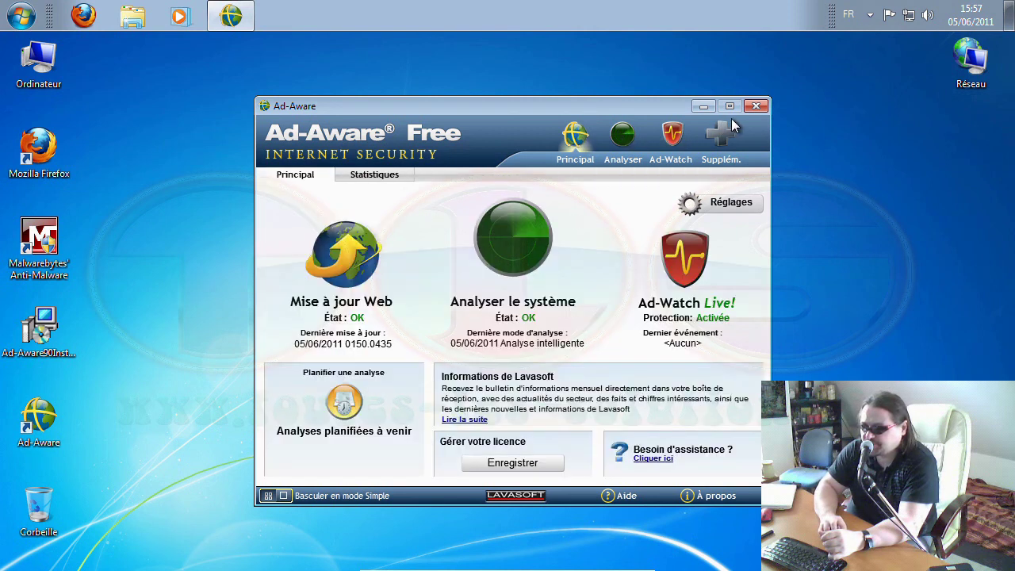
click(756, 106)
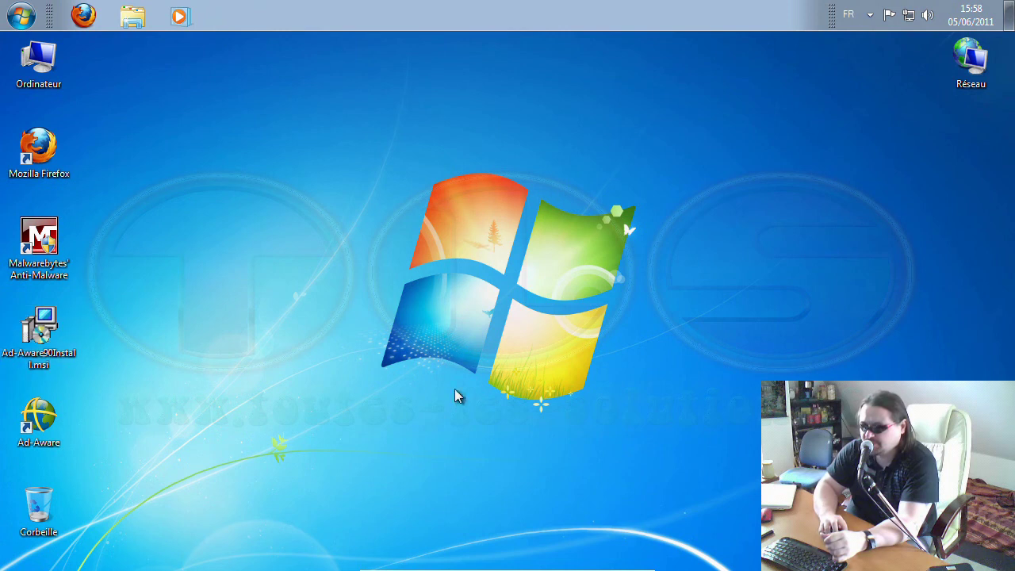
Take the virtual machine out of full-screen mode and minimise its window to show the host desktop.
click(406, 562)
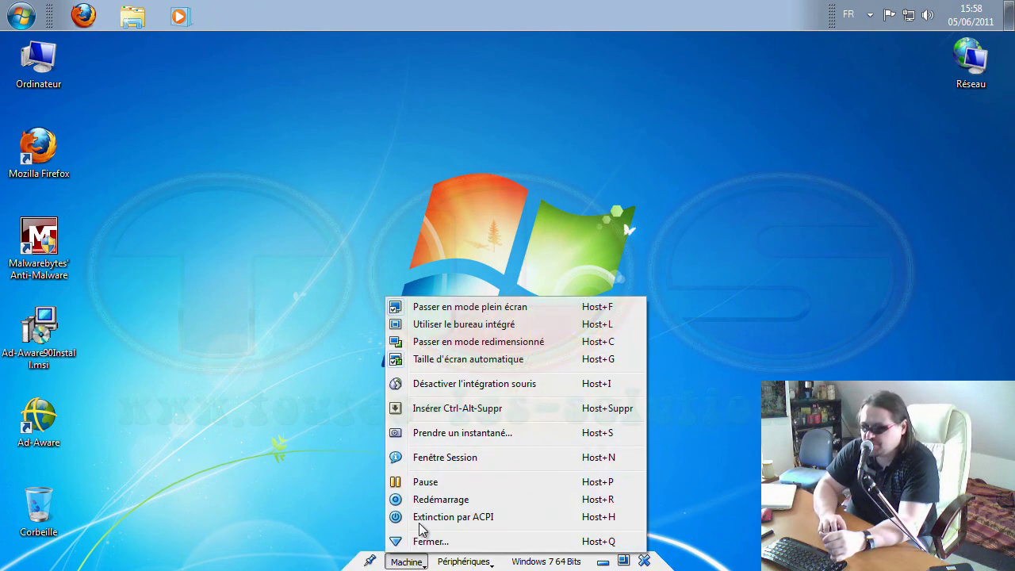
click(484, 310)
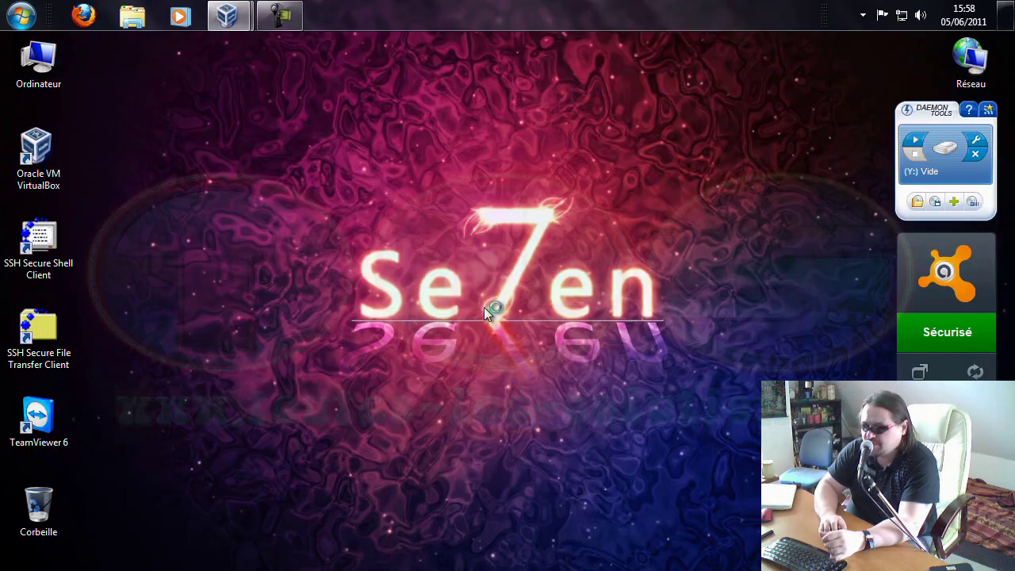
click(942, 39)
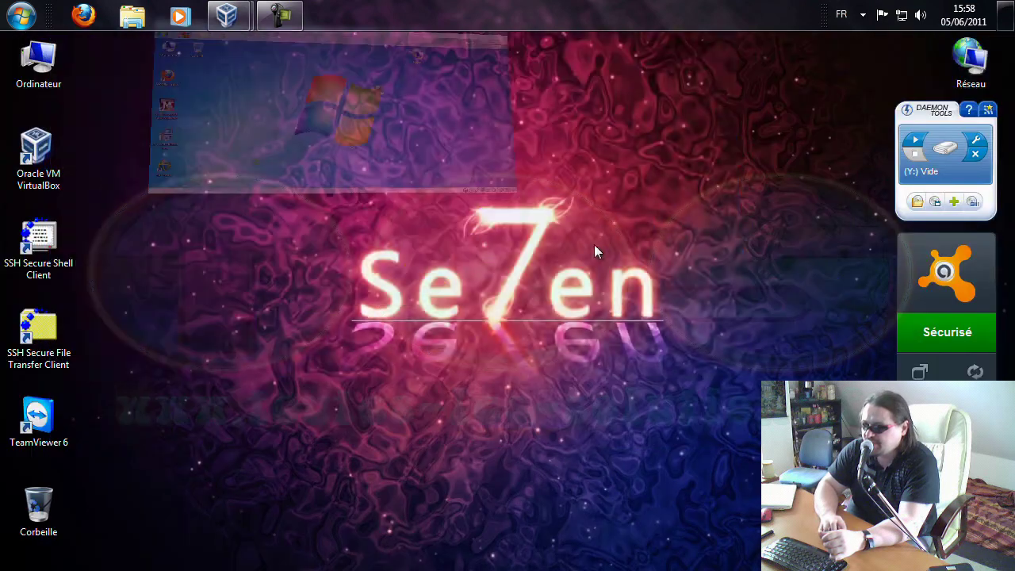